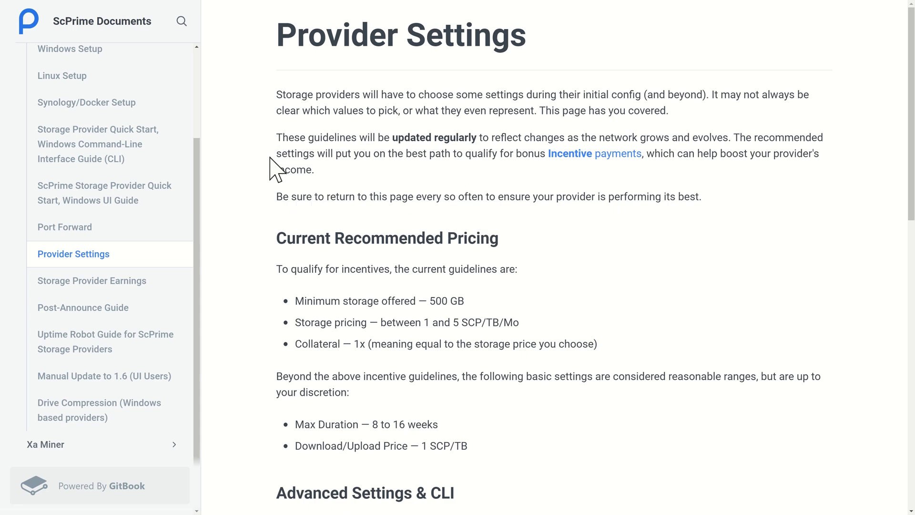
- Scroll through the Provider Settings page to the recommended pricing and the Advanced Settings & CLI commands
{"action": "scroll", "coordinate": [411, 398], "scroll_direction": "down", "scroll_amount": 15}
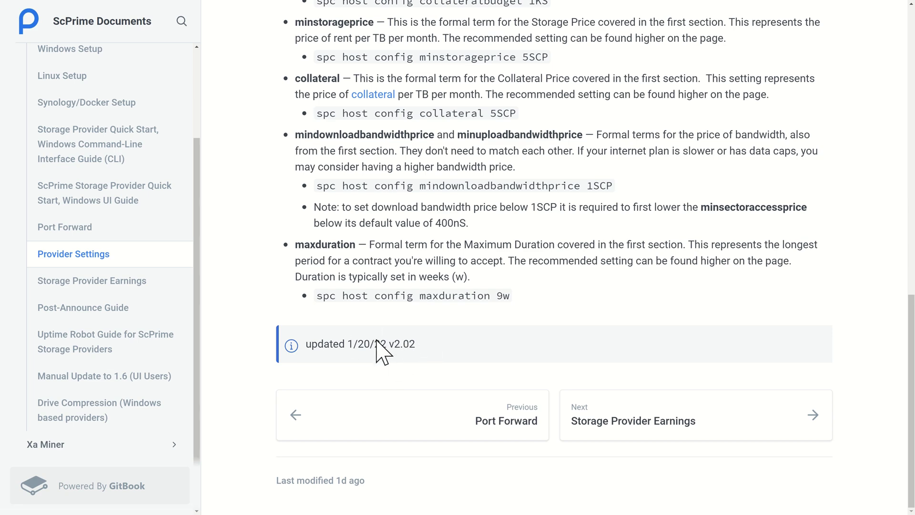
{"action": "scroll", "coordinate": [383, 352], "scroll_direction": "up", "scroll_amount": 10}
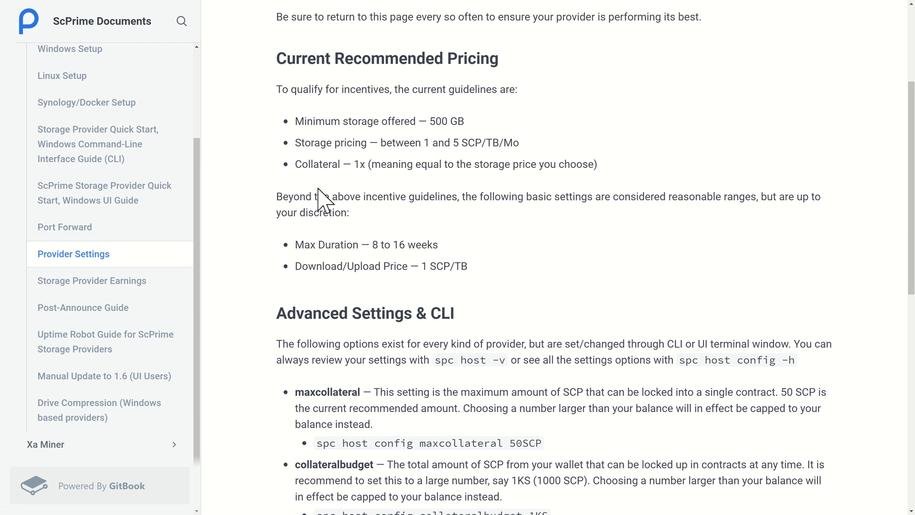
{"action": "scroll", "coordinate": [334, 191], "scroll_direction": "down", "scroll_amount": 5}
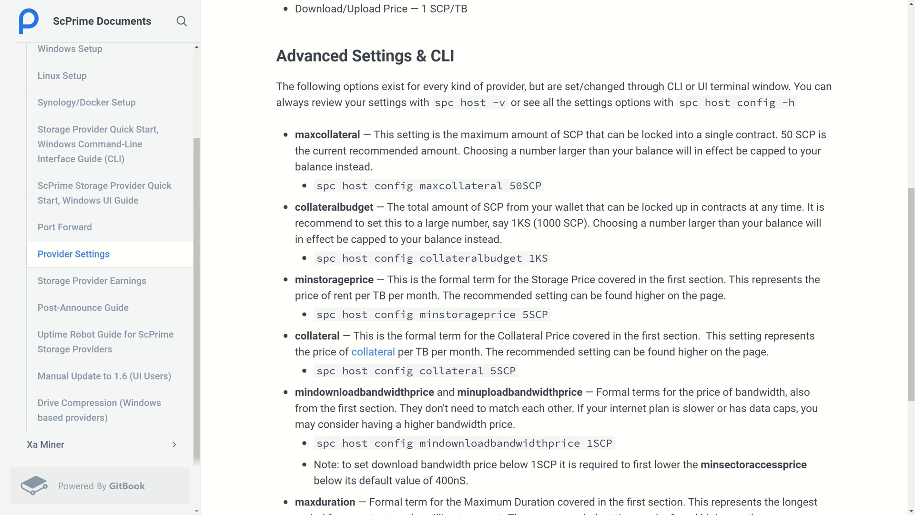
- Switch to Notepad's list of spc host config commands and move the window slightly higher
{"action": "key", "text": "alt+Tab"}
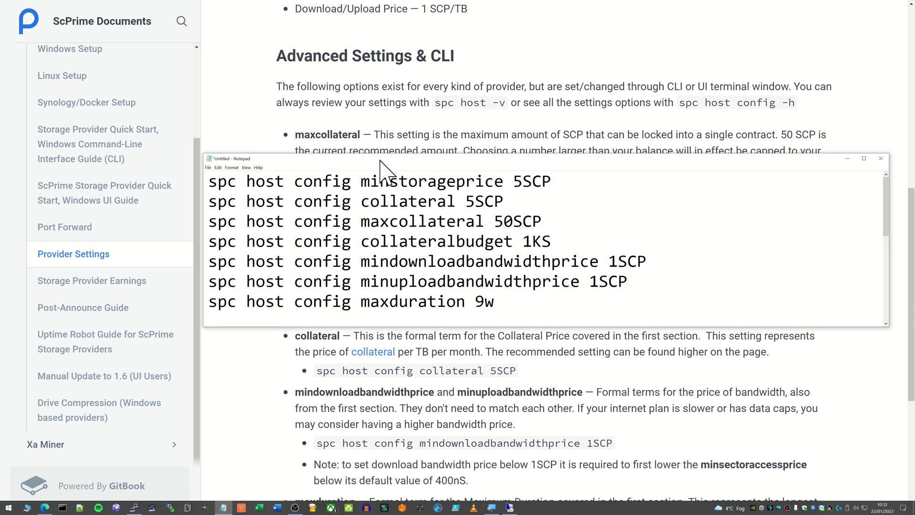
{"action": "mouse_move", "coordinate": [380, 160]}
{"action": "left_mouse_down"}
{"action": "mouse_move", "coordinate": [375, 131]}
{"action": "mouse_move", "coordinate": [380, 149]}
{"action": "left_mouse_up"}
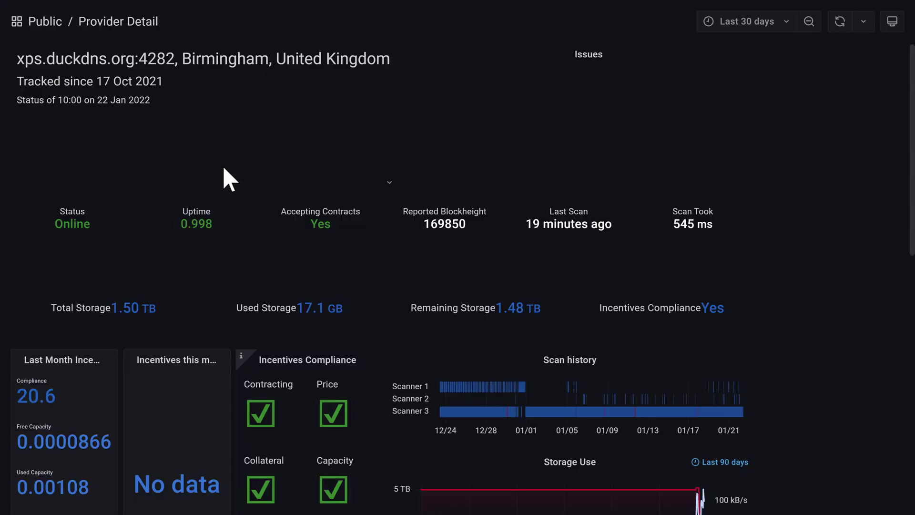
- Scroll each provider dashboard's Contract Parameters, noting storage price 10.00 and a 13-week max duration
{"action": "scroll", "coordinate": [215, 174], "scroll_direction": "down", "scroll_amount": 5}
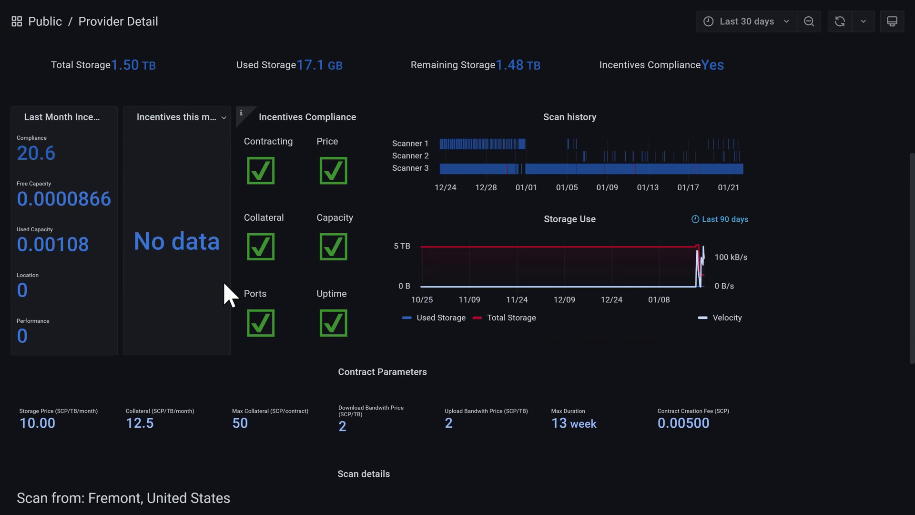
{"action": "scroll", "coordinate": [225, 285], "scroll_direction": "down", "scroll_amount": 2}
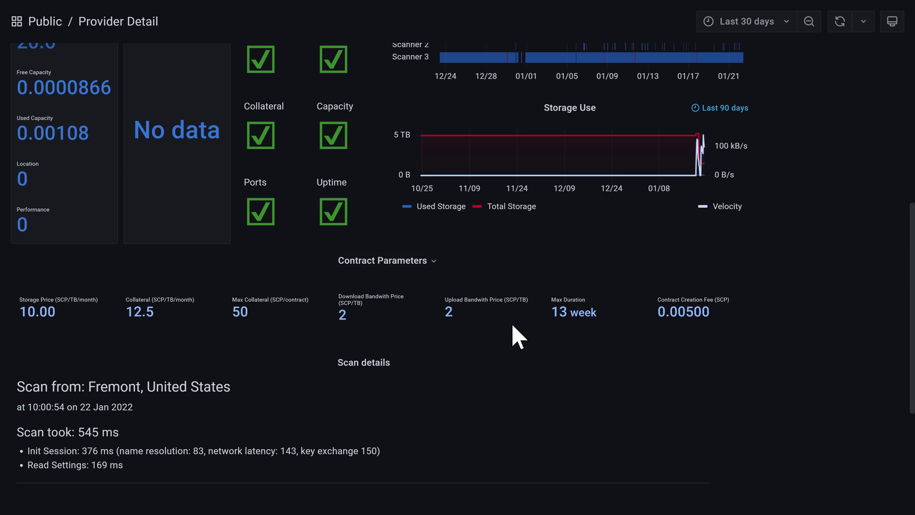
{"action": "scroll", "coordinate": [229, 286], "scroll_direction": "up", "scroll_amount": 4}
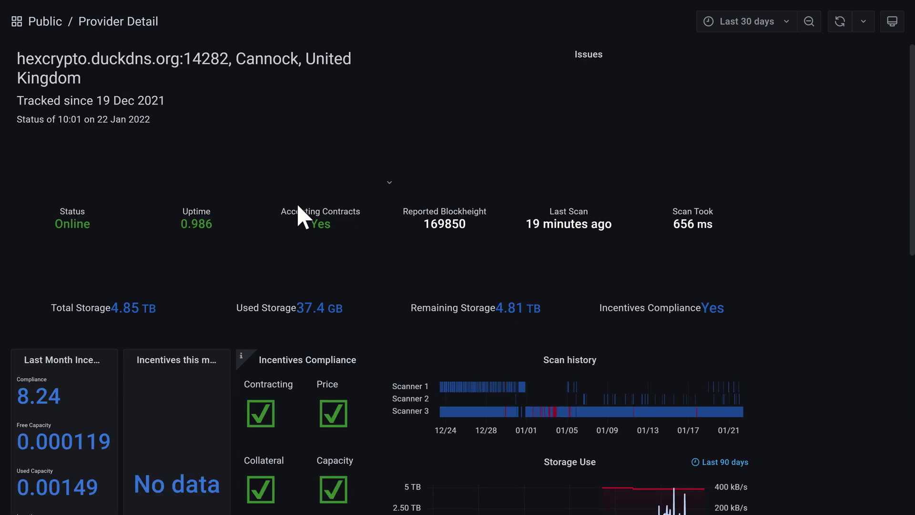
{"action": "scroll", "coordinate": [275, 224], "scroll_direction": "down", "scroll_amount": 4}
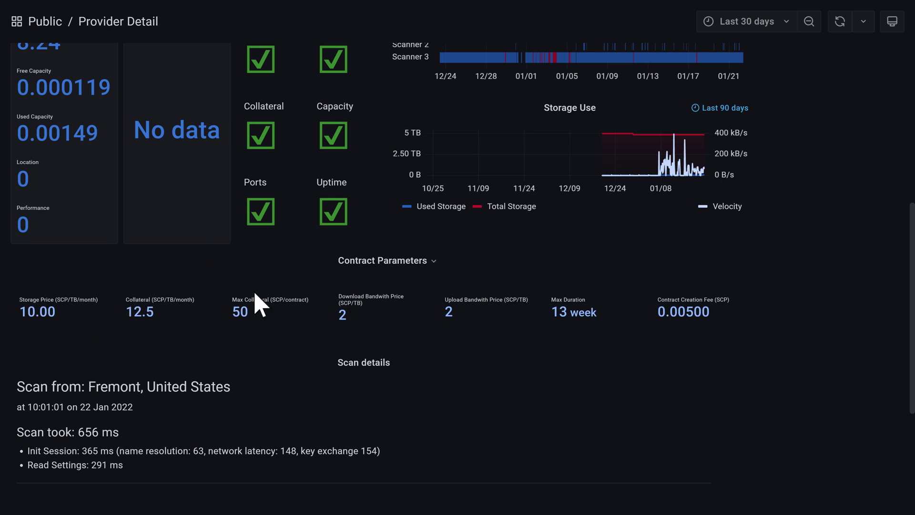
{"action": "scroll", "coordinate": [246, 305], "scroll_direction": "up", "scroll_amount": 2}
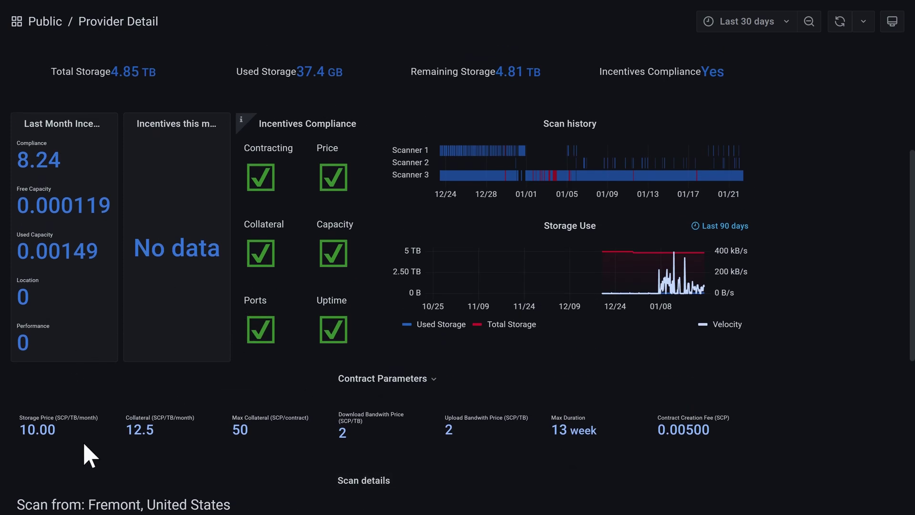
{"action": "scroll", "coordinate": [279, 338], "scroll_direction": "up", "scroll_amount": 5}
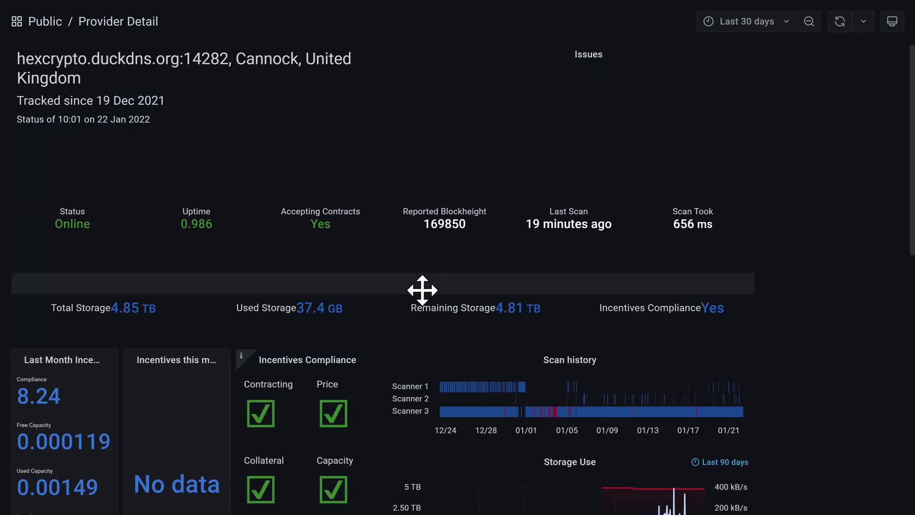
{"action": "scroll", "coordinate": [345, 232], "scroll_direction": "down", "scroll_amount": 5}
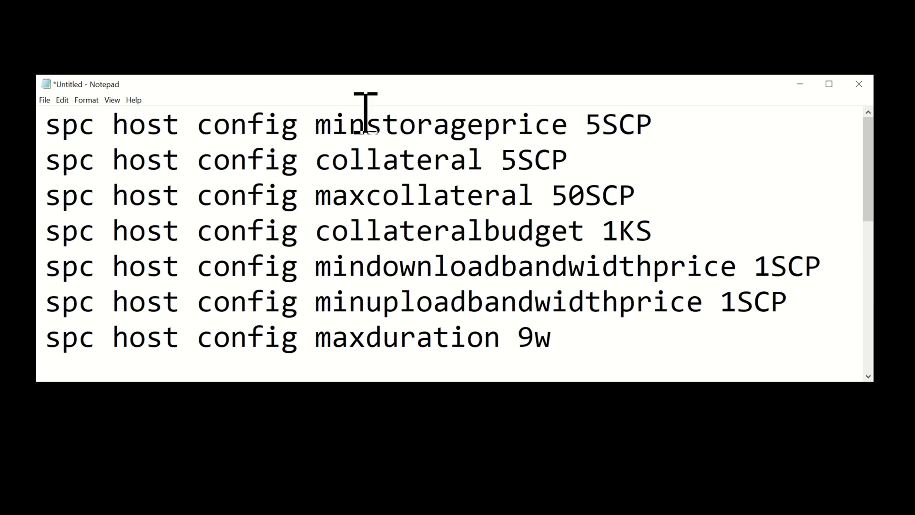
- Highlight the collateral 5SCP and maxcollateral 50SCP settings, leaving the caret before 50SCP
{"action": "left_click_drag", "start_coordinate": [574, 162], "coordinate": [503, 158]}
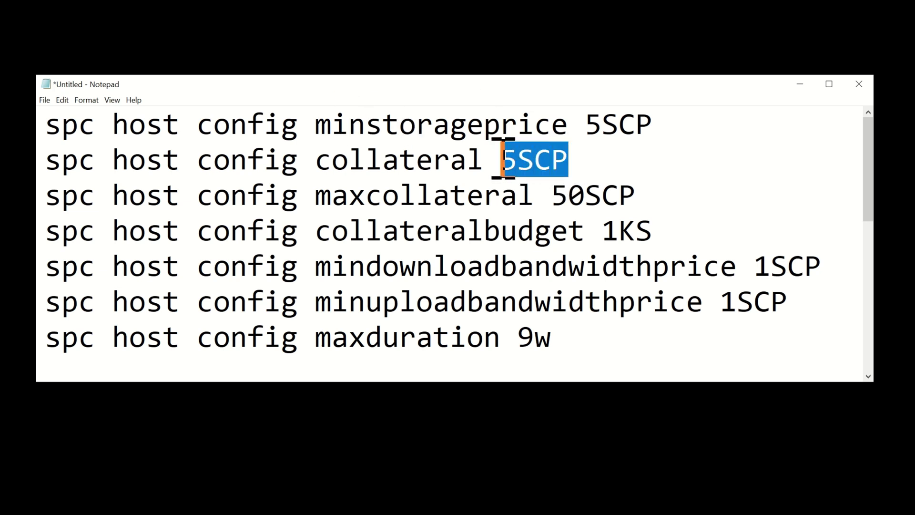
{"action": "left_click_drag", "start_coordinate": [644, 196], "coordinate": [321, 206]}
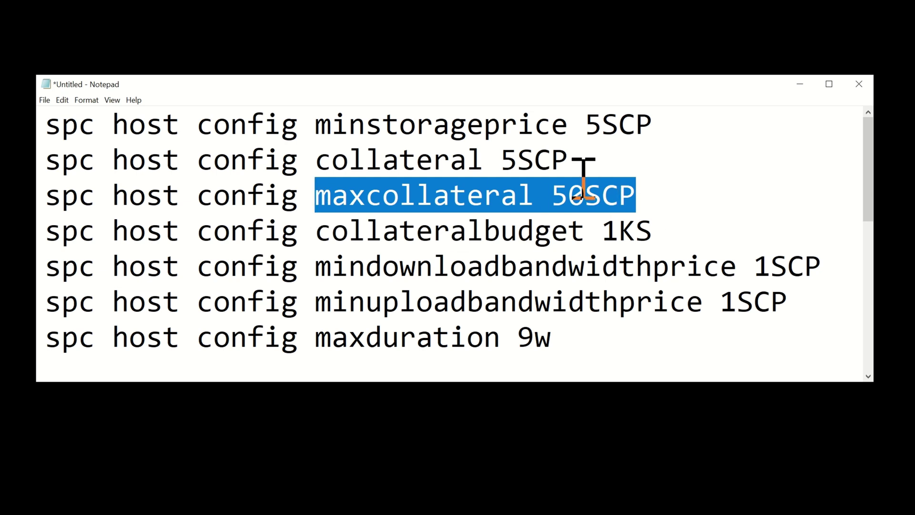
{"action": "left_click", "coordinate": [552, 196]}
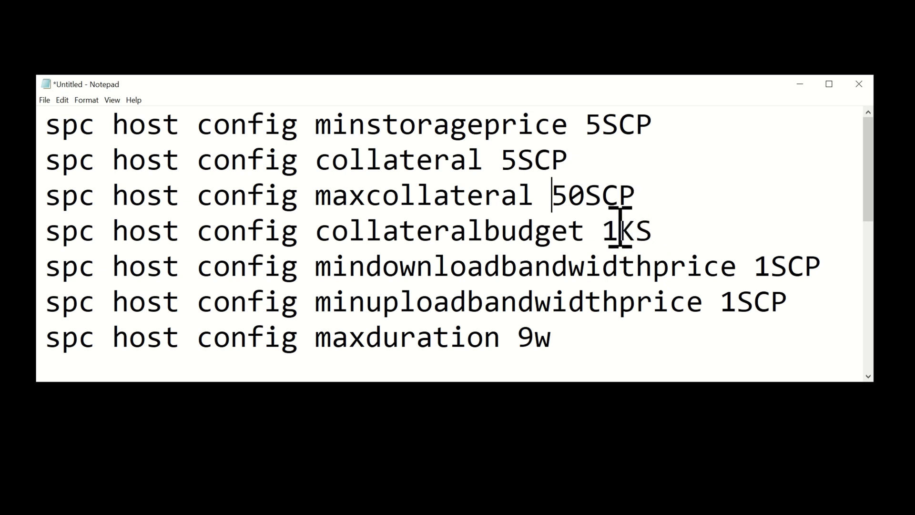
- Highlight collateralbudget 1KS, make the Notepad window taller, and select all seven config commands
{"action": "left_click_drag", "start_coordinate": [650, 229], "coordinate": [322, 229]}
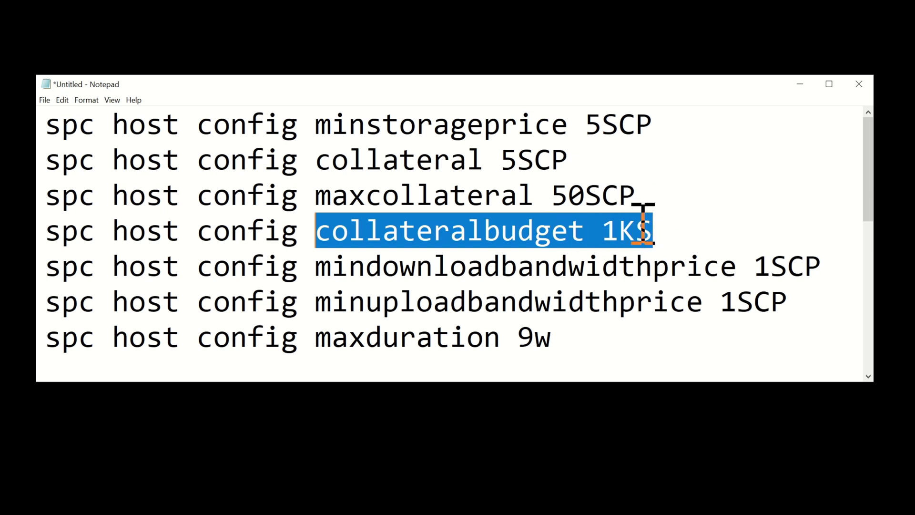
{"action": "left_click", "coordinate": [605, 231]}
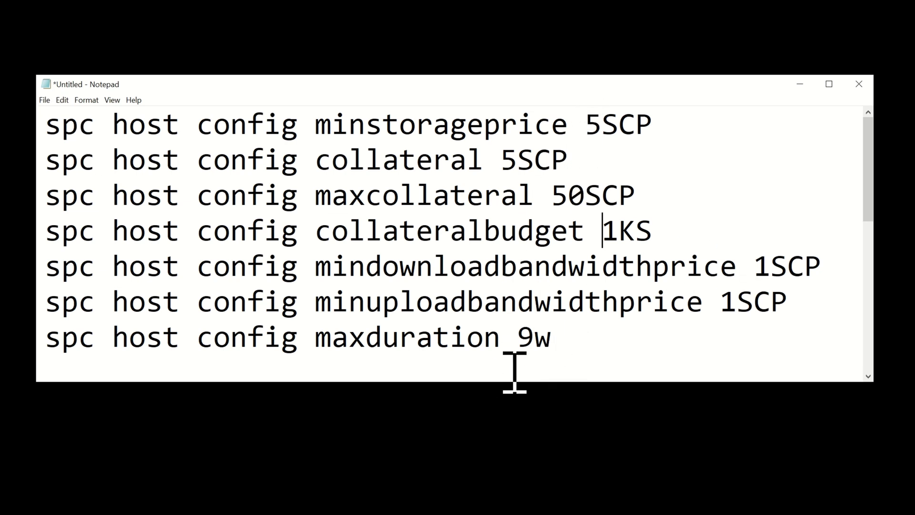
{"action": "left_click_drag", "start_coordinate": [511, 382], "coordinate": [522, 413]}
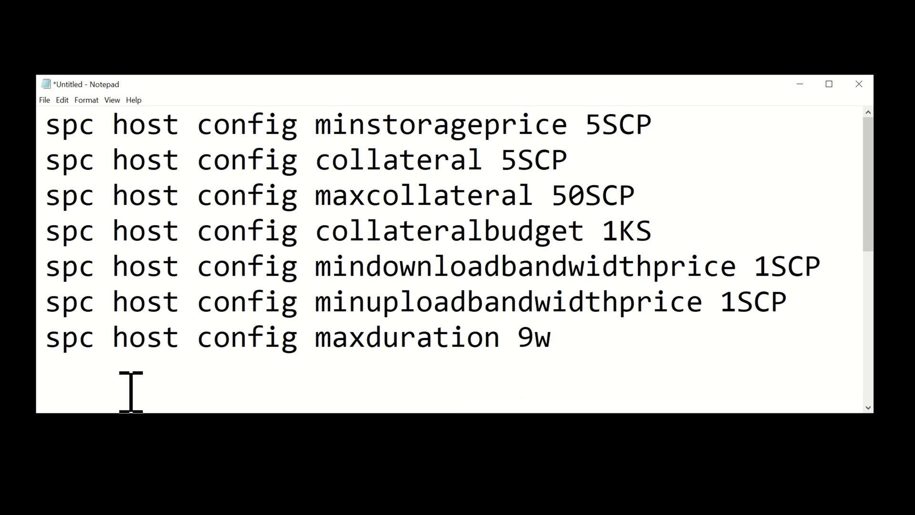
{"action": "left_click", "coordinate": [51, 374]}
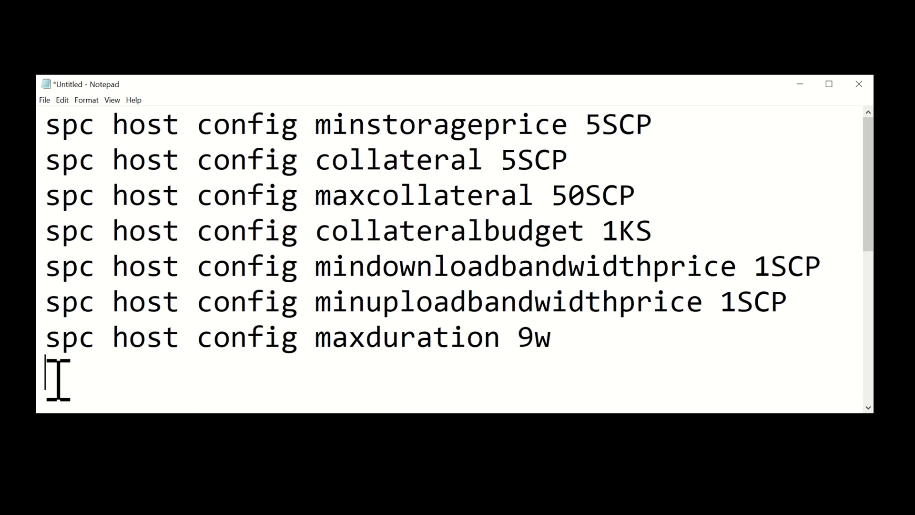
{"action": "key", "text": "ctrl+a"}
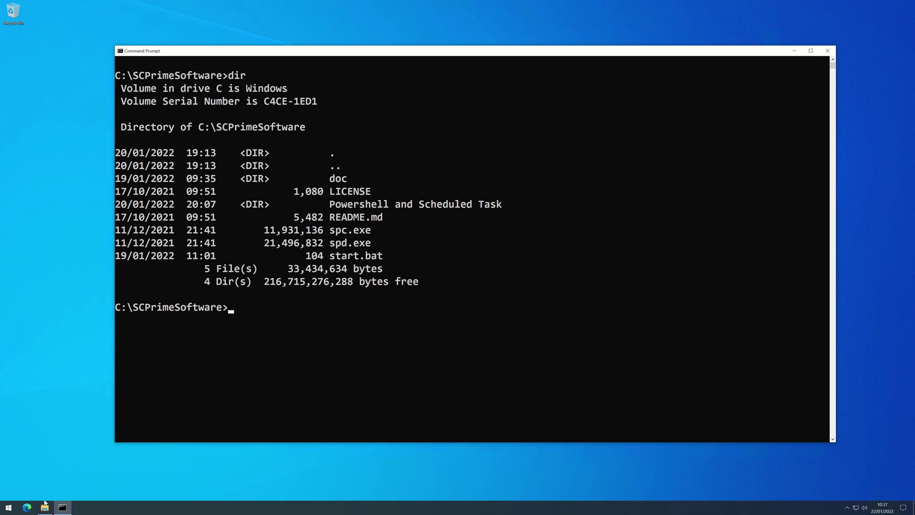
- Open File Explorer to view the computer's drives, then minimise it
{"action": "left_click", "coordinate": [45, 508]}
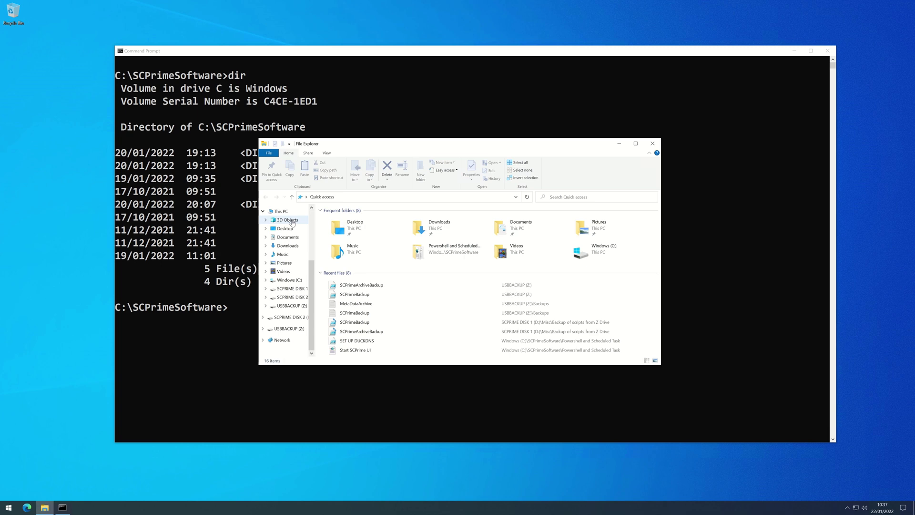
{"action": "left_click", "coordinate": [281, 211]}
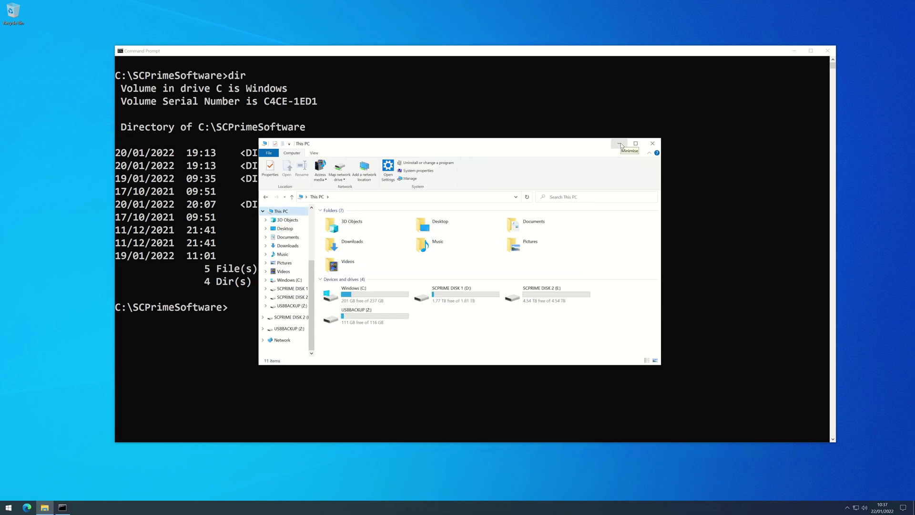
{"action": "left_click", "coordinate": [620, 144]}
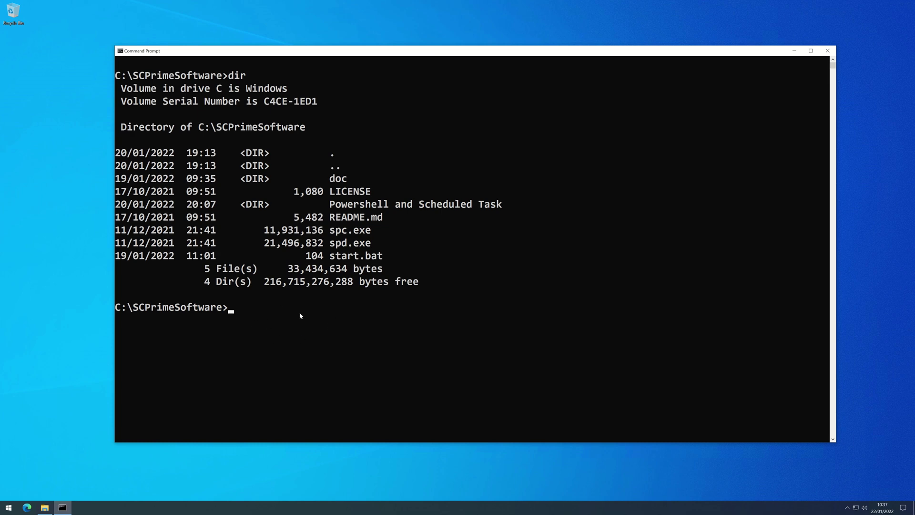
- Paste the seven spc host config commands into Command Prompt and check each reports 'Host settings updated'
{"action": "type", "text": "spc host config minstorageprice 5SCP spc host config collateral 5SCP spc host config maxcollateral 50SCP spc host config collateralbudget 1KS"}
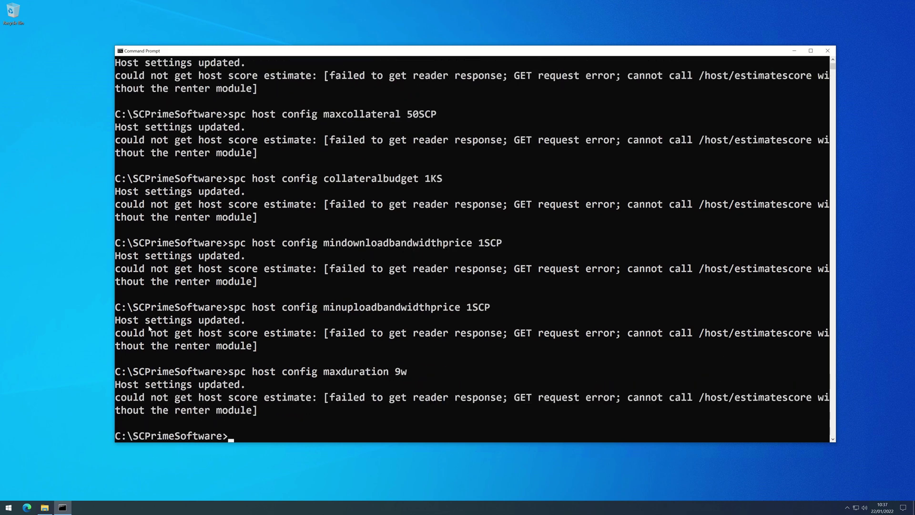
{"action": "scroll", "coordinate": [193, 295], "scroll_direction": "up", "scroll_amount": 4}
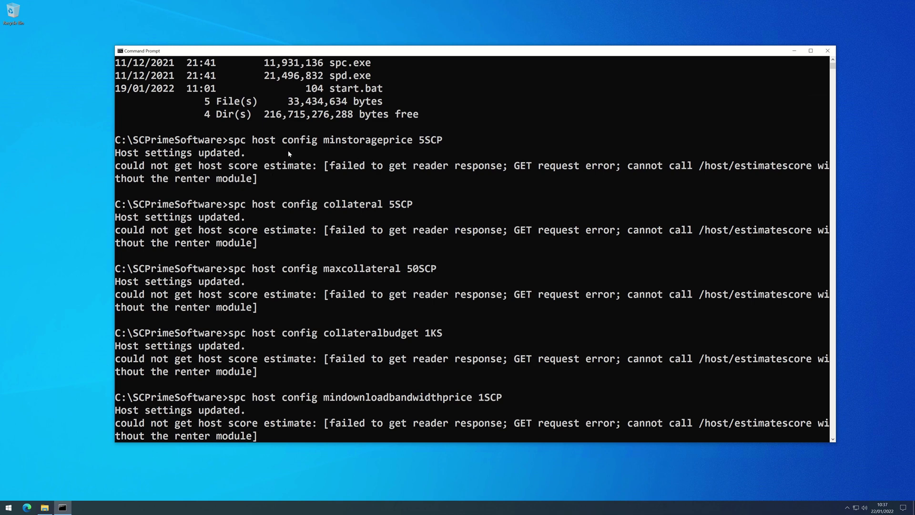
{"action": "scroll", "coordinate": [302, 149], "scroll_direction": "up", "scroll_amount": 3}
{"action": "scroll", "coordinate": [360, 235], "scroll_direction": "down", "scroll_amount": 8}
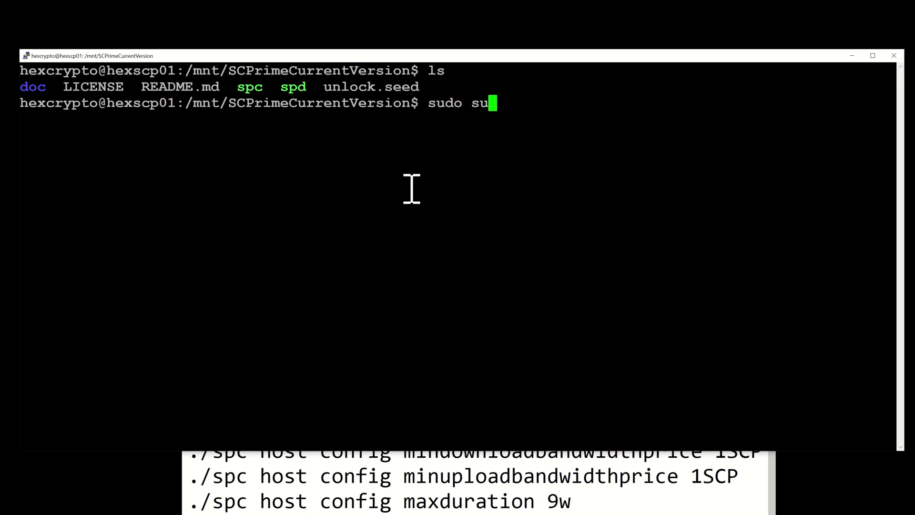
- Become root with sudo su and the account password, then prepare cd /mnt/SCPrimeCurrentVersion
{"action": "key", "text": "Return"}
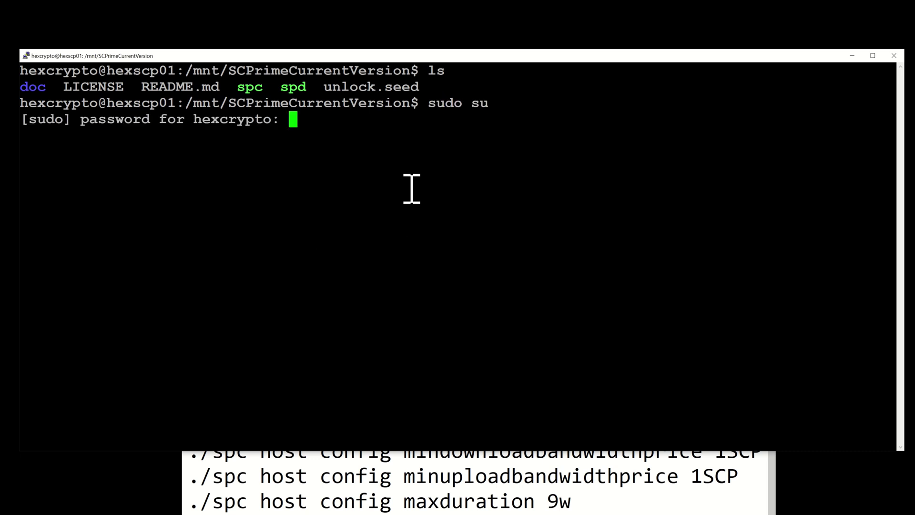
{"action": "key", "text": "Return"}
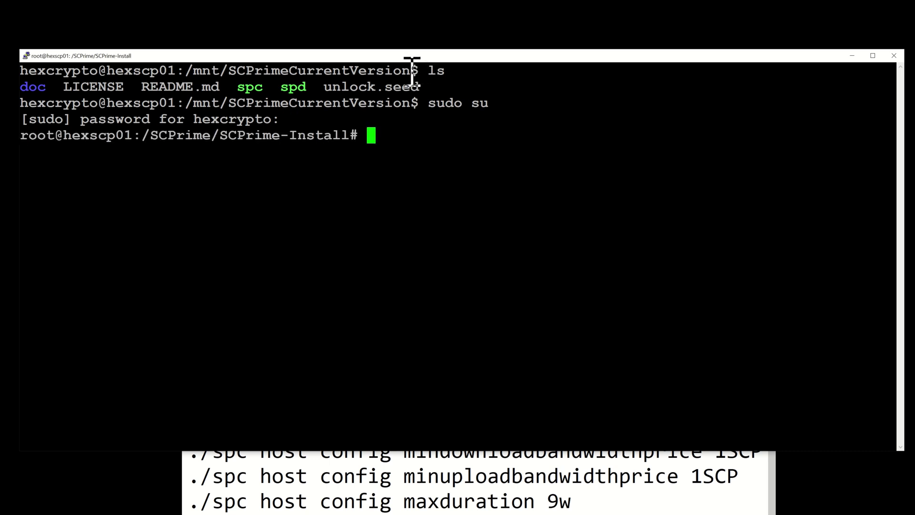
{"action": "left_click_drag", "start_coordinate": [412, 71], "coordinate": [186, 71]}
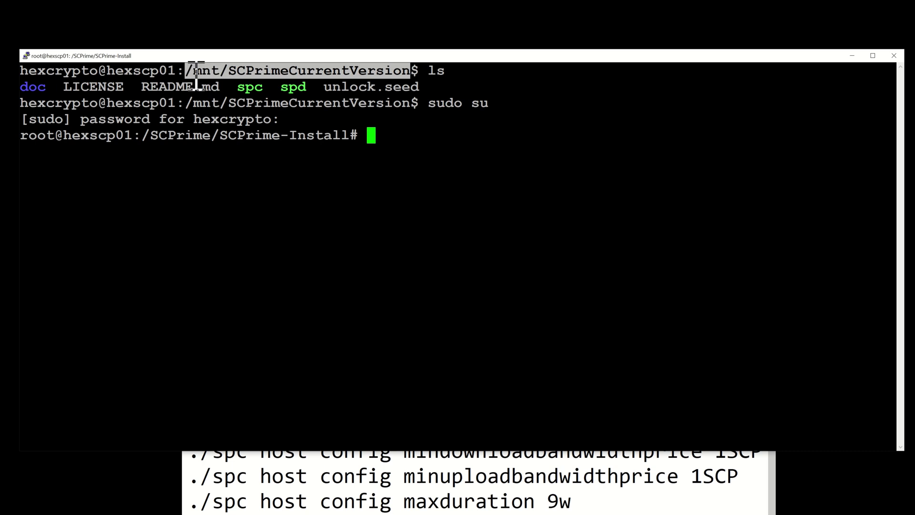
{"action": "type", "text": "cd"}
{"action": "right_click", "coordinate": [425, 175]}
- Enter /mnt/SCPrimeCurrentVersion, then paste and run the seven ./spc host config commands as root
{"action": "key", "text": "Return"}
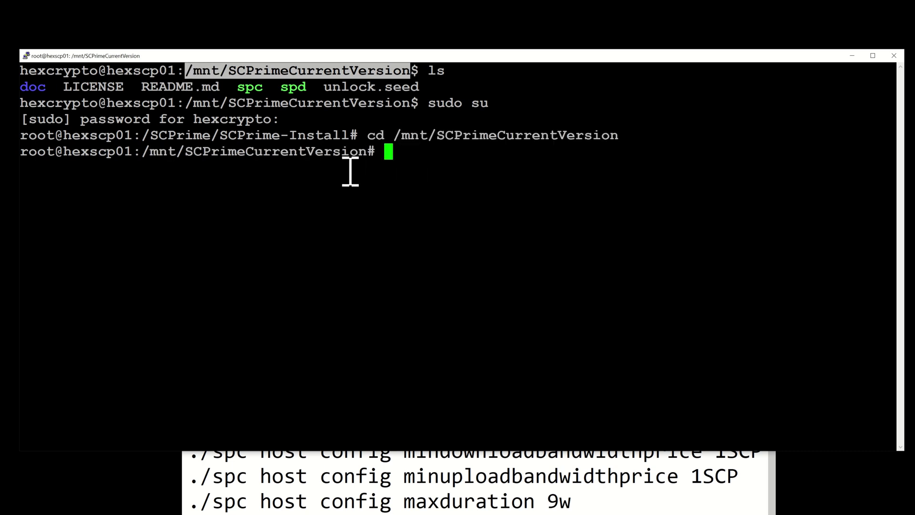
{"action": "key", "text": "Return"}
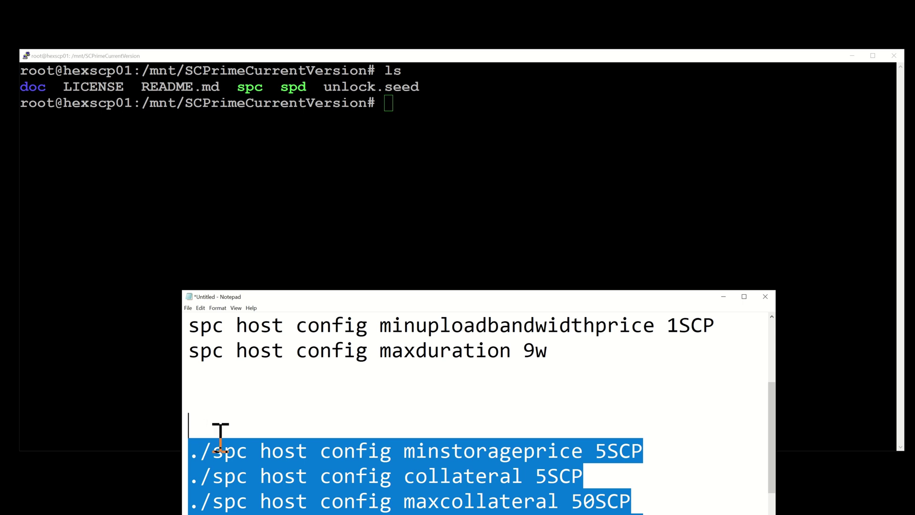
{"action": "left_click", "coordinate": [412, 59]}
{"action": "right_click", "coordinate": [414, 118]}
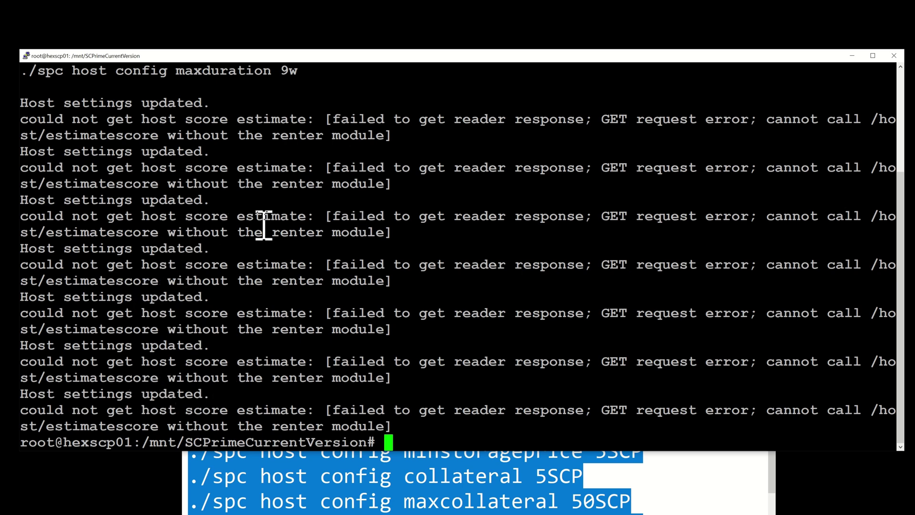
{"action": "scroll", "coordinate": [359, 266], "scroll_direction": "up", "scroll_amount": 3}
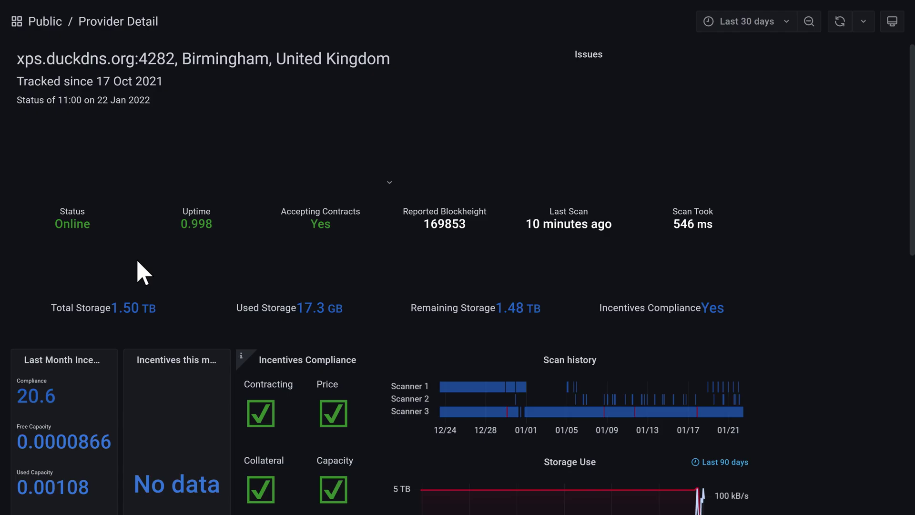
- Confirm Birmingham's 5 SCP storage price and collateral, view the Cannock dashboard, then return to the docs
{"action": "scroll", "coordinate": [143, 273], "scroll_direction": "down", "scroll_amount": 7}
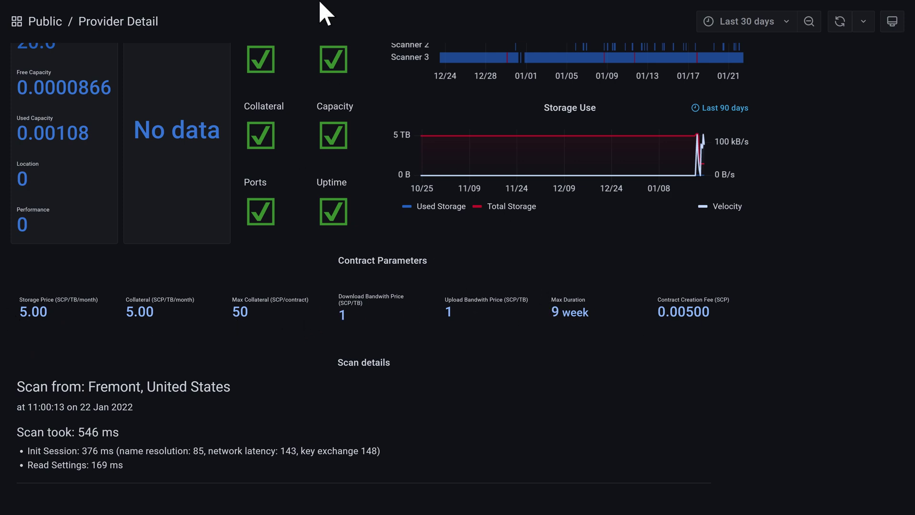
{"action": "left_click", "coordinate": [387, 7]}
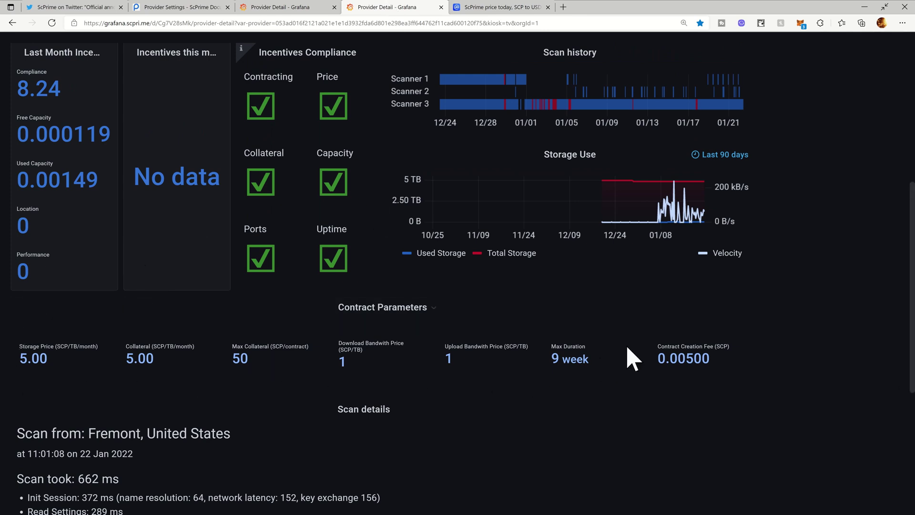
{"action": "scroll", "coordinate": [506, 384], "scroll_direction": "up", "scroll_amount": 5}
{"action": "scroll", "coordinate": [498, 377], "scroll_direction": "up", "scroll_amount": 2}
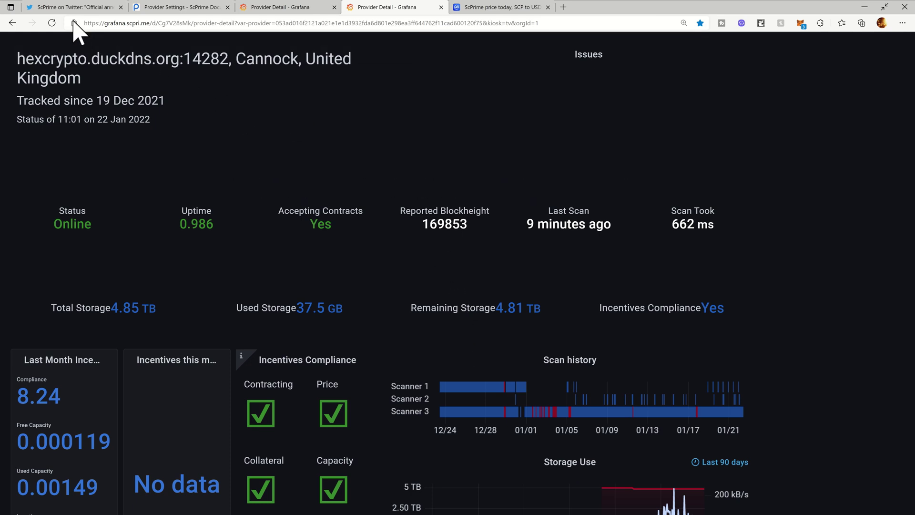
{"action": "left_click", "coordinate": [210, 7]}
- Review Current Recommended Pricing and CLI settings, then show ScPrime's 1-5 SCP/TB/Mo price guideline tweet
{"action": "scroll", "coordinate": [510, 241], "scroll_direction": "up", "scroll_amount": 10}
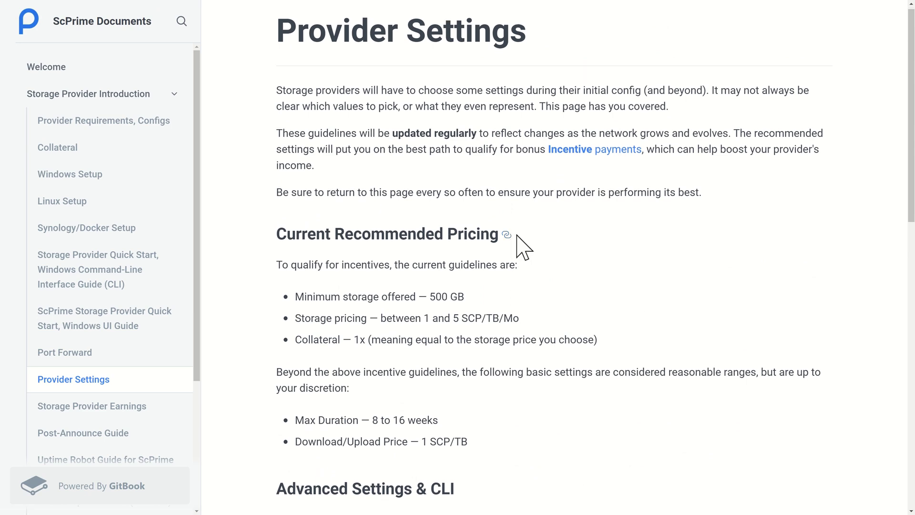
{"action": "scroll", "coordinate": [521, 245], "scroll_direction": "down", "scroll_amount": 8}
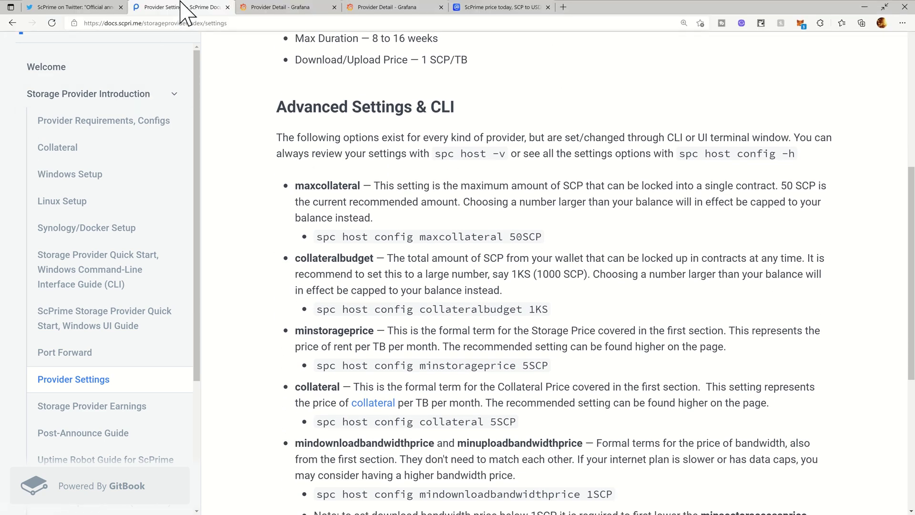
{"action": "left_click", "coordinate": [65, 7]}
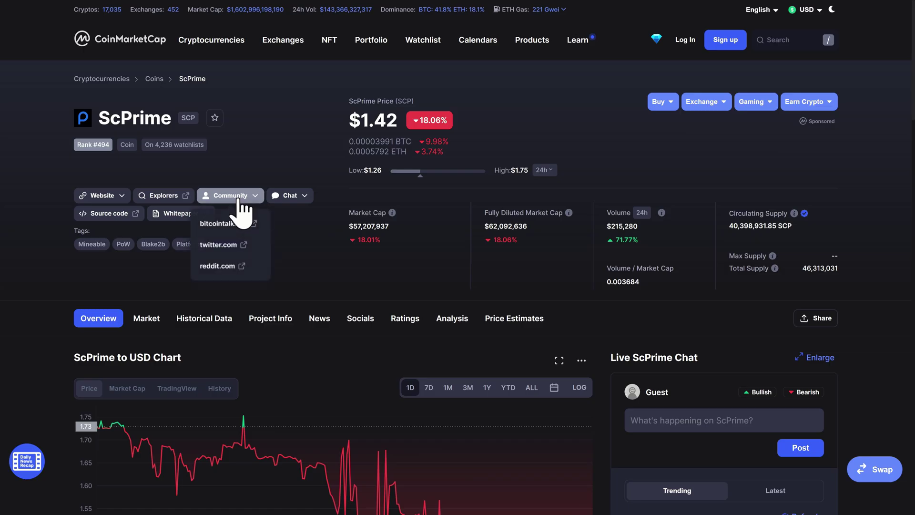
- Chart ScPrime's price over the last three months, then over the last seven days
{"action": "scroll", "coordinate": [237, 207], "scroll_direction": "down", "scroll_amount": 3}
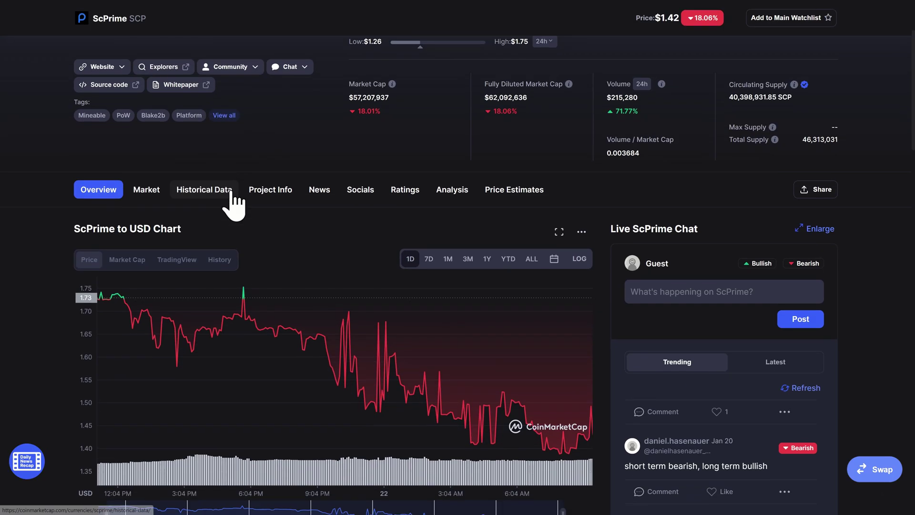
{"action": "scroll", "coordinate": [79, 182], "scroll_direction": "up", "scroll_amount": 3}
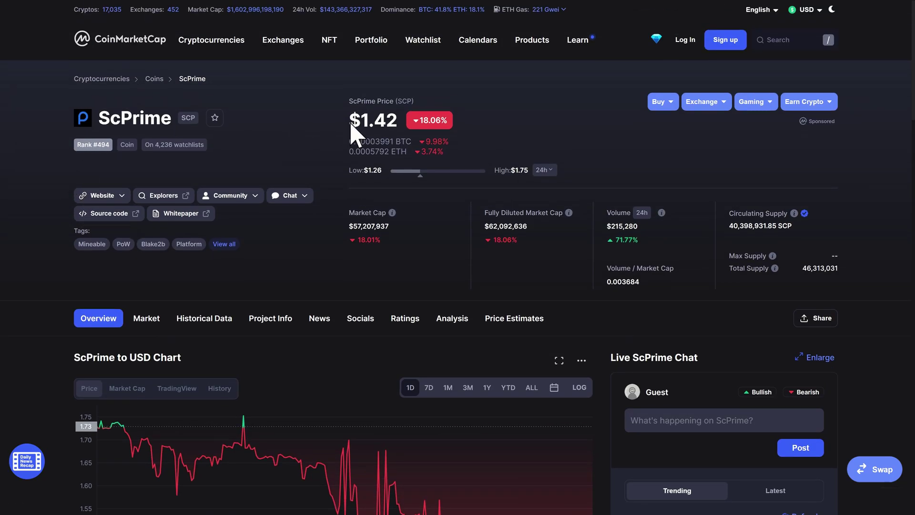
{"action": "scroll", "coordinate": [303, 143], "scroll_direction": "down", "scroll_amount": 5}
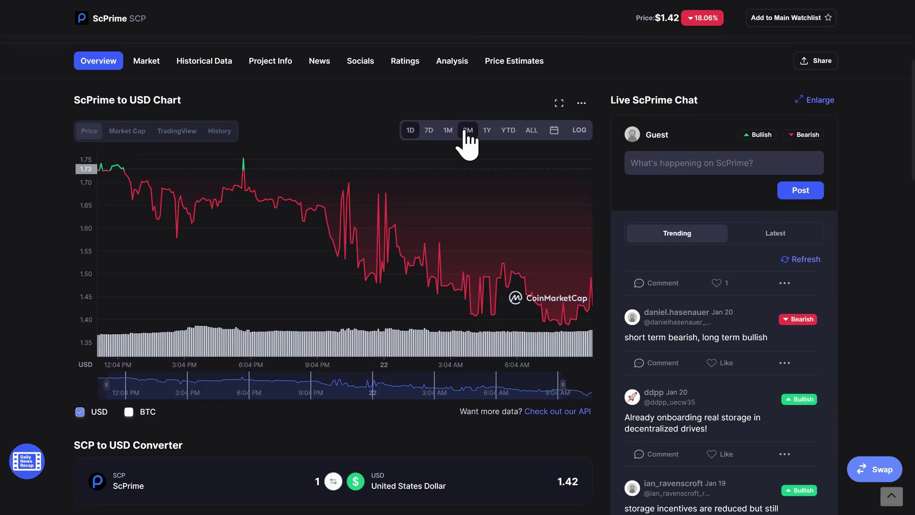
{"action": "left_click", "coordinate": [466, 130]}
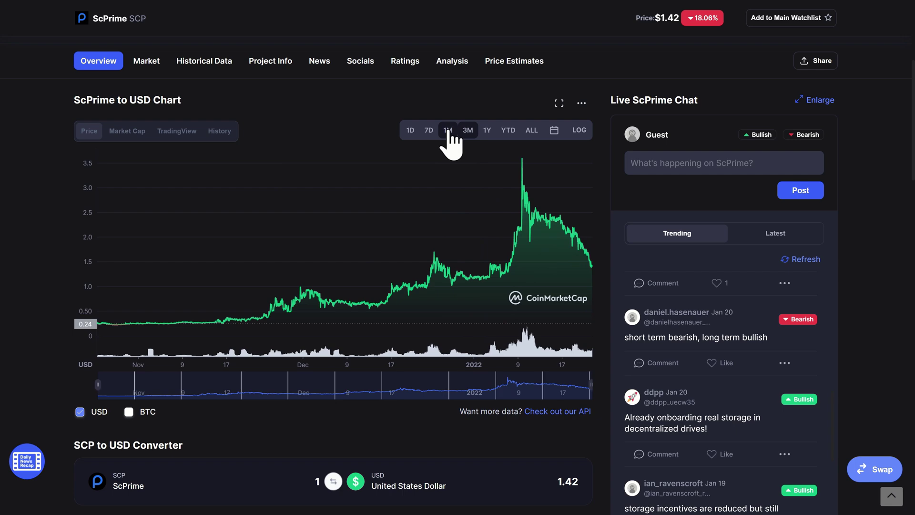
{"action": "left_click", "coordinate": [431, 131]}
{"action": "left_click", "coordinate": [431, 131]}
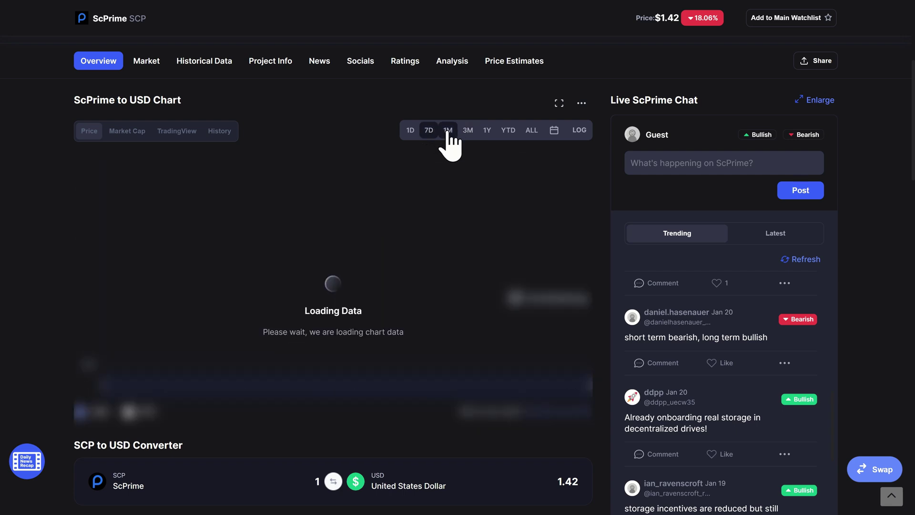
{"action": "scroll", "coordinate": [306, 155], "scroll_direction": "up", "scroll_amount": 5}
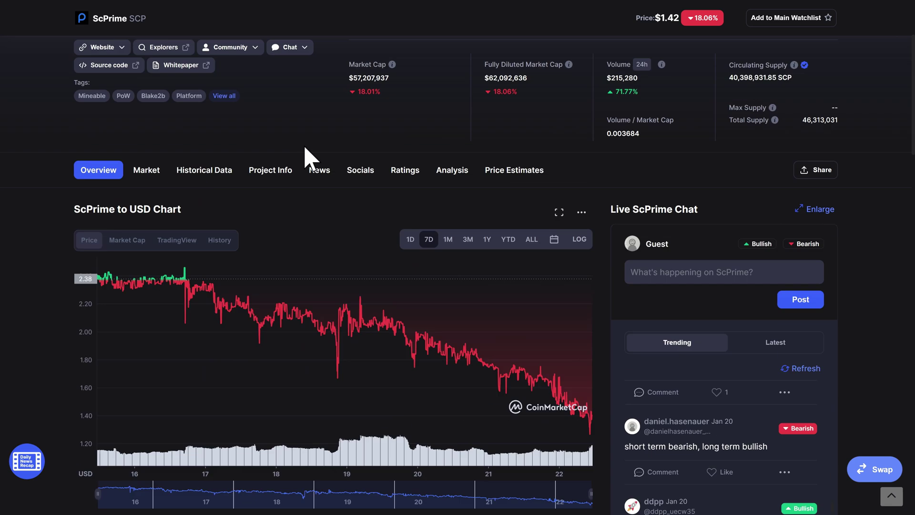
- Return to the CoinMarketCap homepage and browse the cryptocurrency prices-by-market-cap table
{"action": "left_click", "coordinate": [109, 47]}
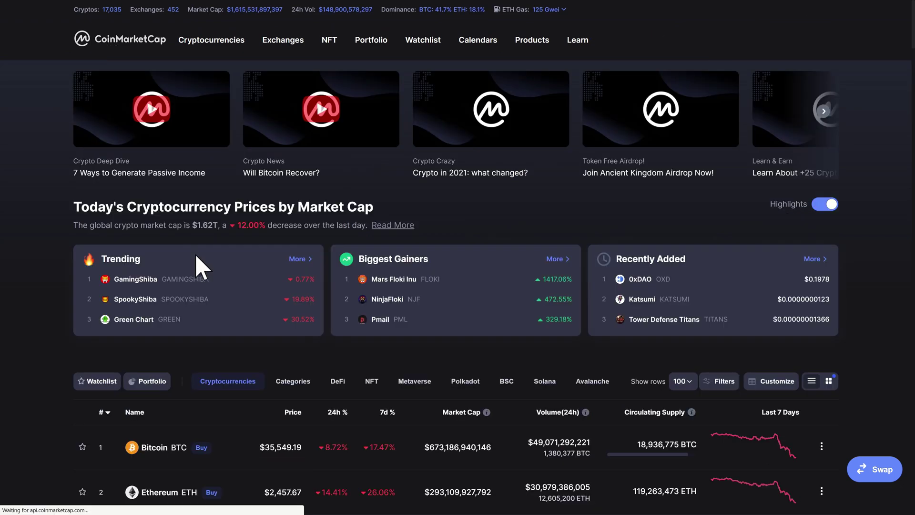
{"action": "scroll", "coordinate": [487, 351], "scroll_direction": "down", "scroll_amount": 3}
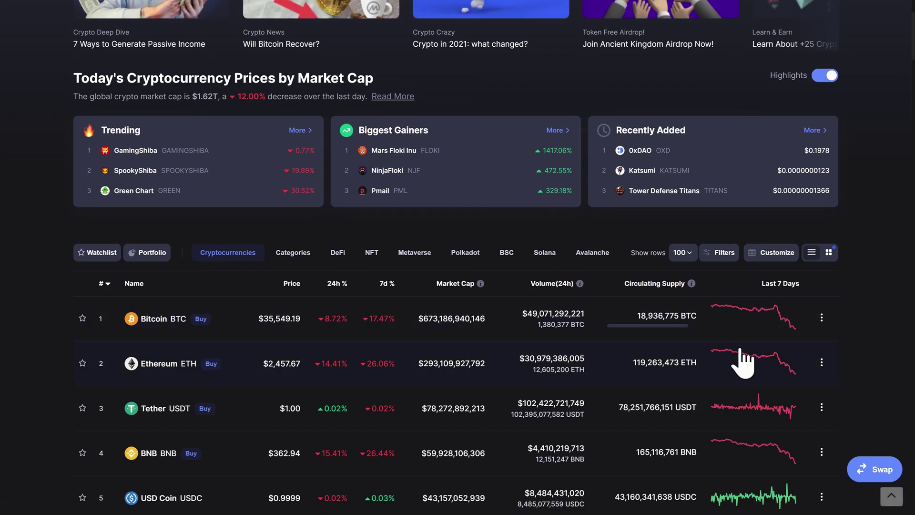
{"action": "scroll", "coordinate": [734, 343], "scroll_direction": "down", "scroll_amount": 3}
{"action": "scroll", "coordinate": [716, 301], "scroll_direction": "down", "scroll_amount": 12}
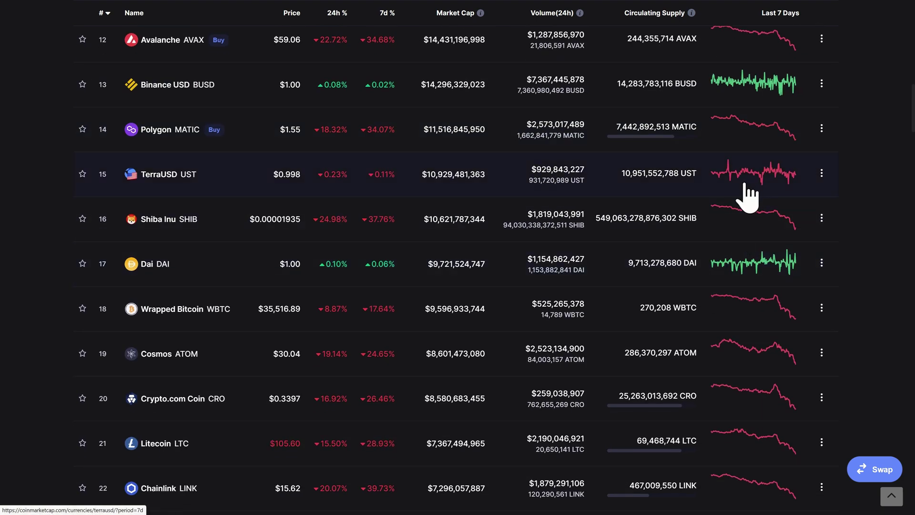
{"action": "scroll", "coordinate": [745, 191], "scroll_direction": "up", "scroll_amount": 15}
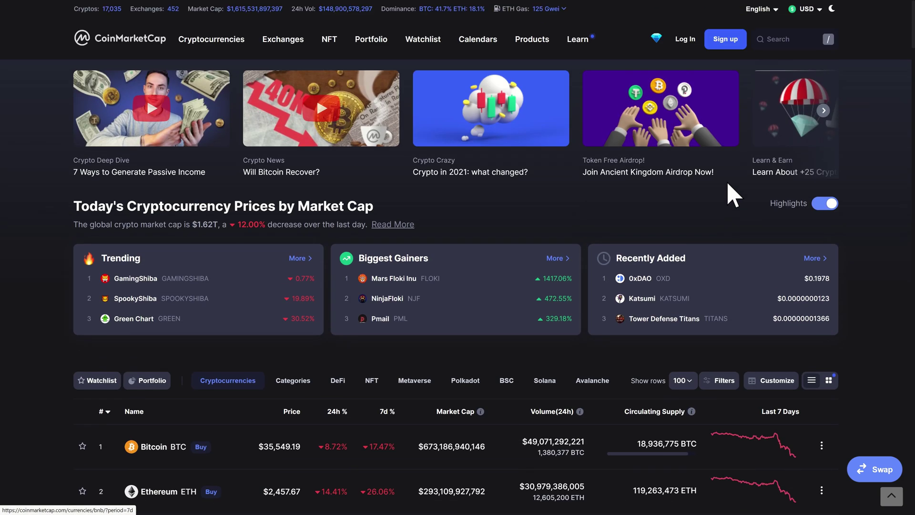
- Review the Birmingham provider's Provider Detail dashboard in fullscreen, scrolling through its panels
{"action": "mouse_move", "coordinate": [483, 4]}
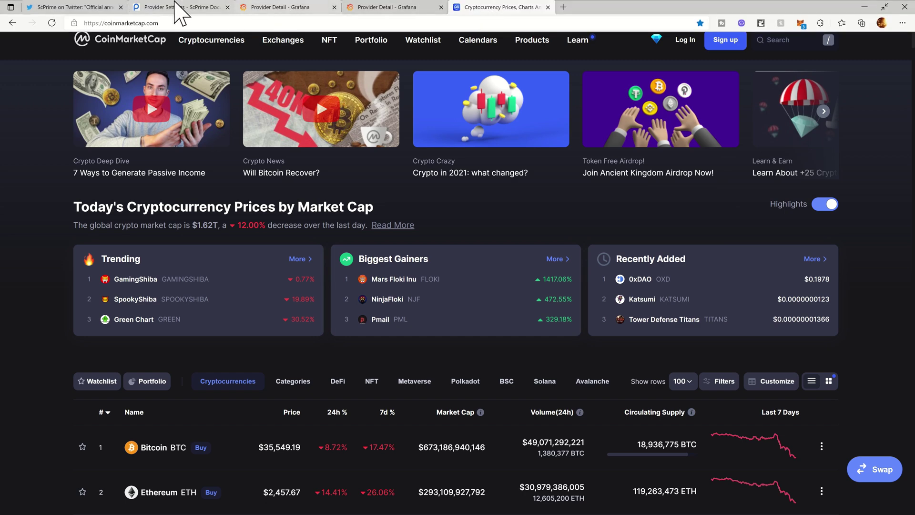
{"action": "left_click", "coordinate": [281, 7]}
{"action": "scroll", "coordinate": [287, 245], "scroll_direction": "up", "scroll_amount": 3}
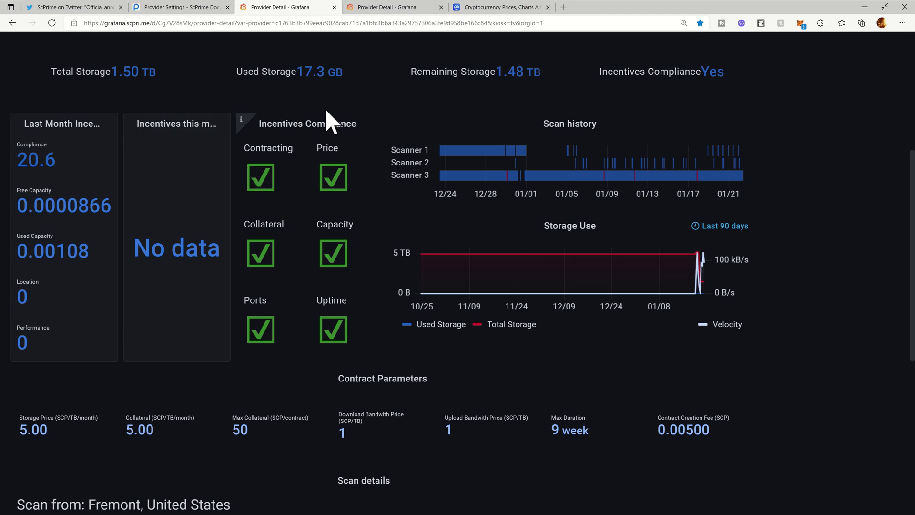
{"action": "mouse_move", "coordinate": [240, 120]}
{"action": "key", "text": "F11"}
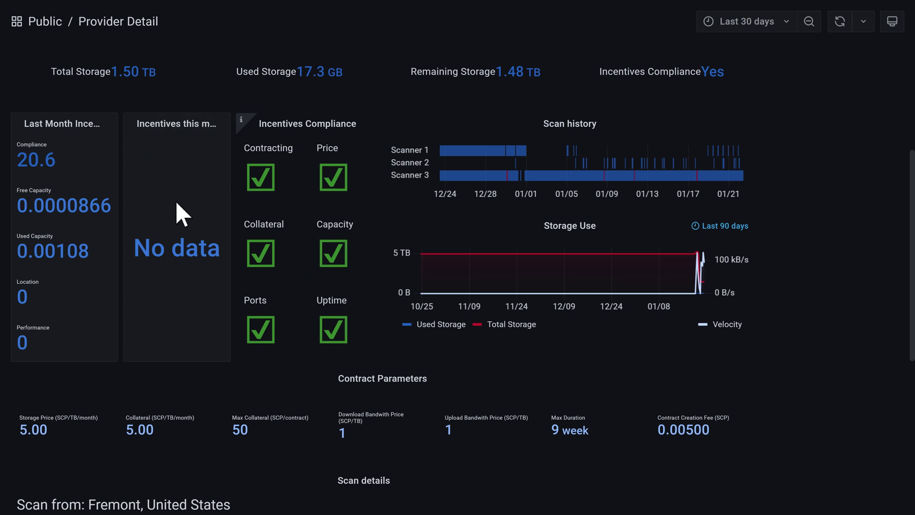
{"action": "scroll", "coordinate": [179, 241], "scroll_direction": "up", "scroll_amount": 3}
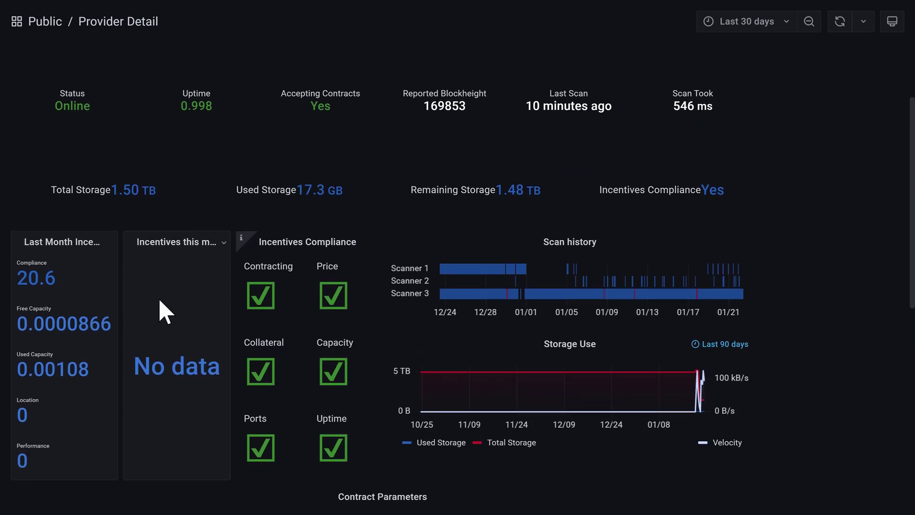
{"action": "left_click_drag", "start_coordinate": [144, 369], "coordinate": [236, 385]}
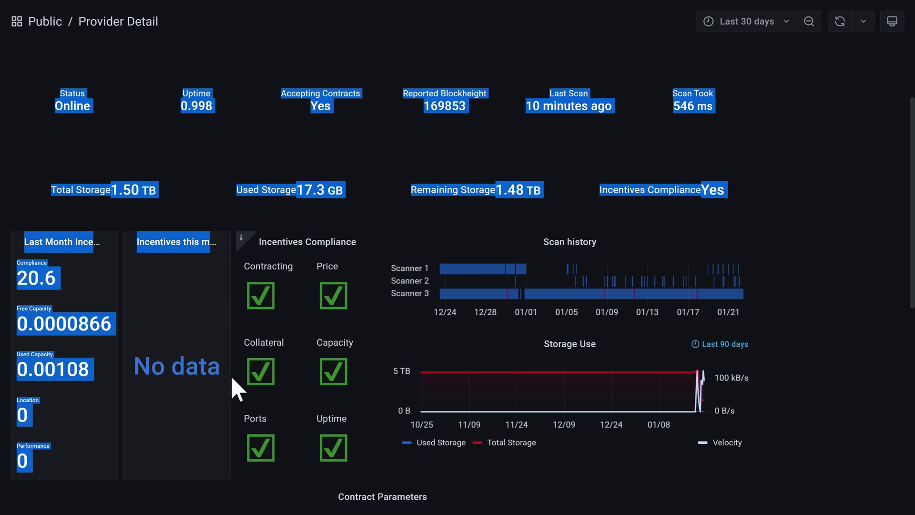
{"action": "left_click", "coordinate": [175, 338]}
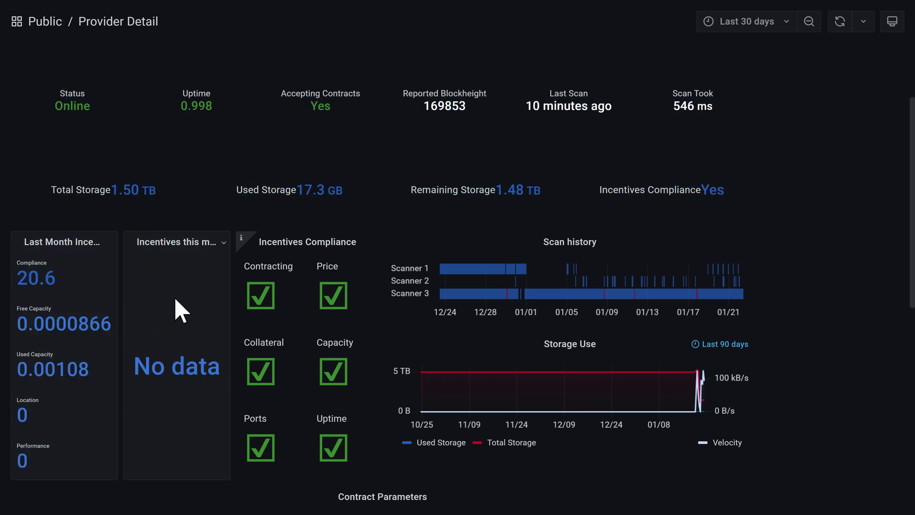
{"action": "scroll", "coordinate": [184, 296], "scroll_direction": "up", "scroll_amount": 3}
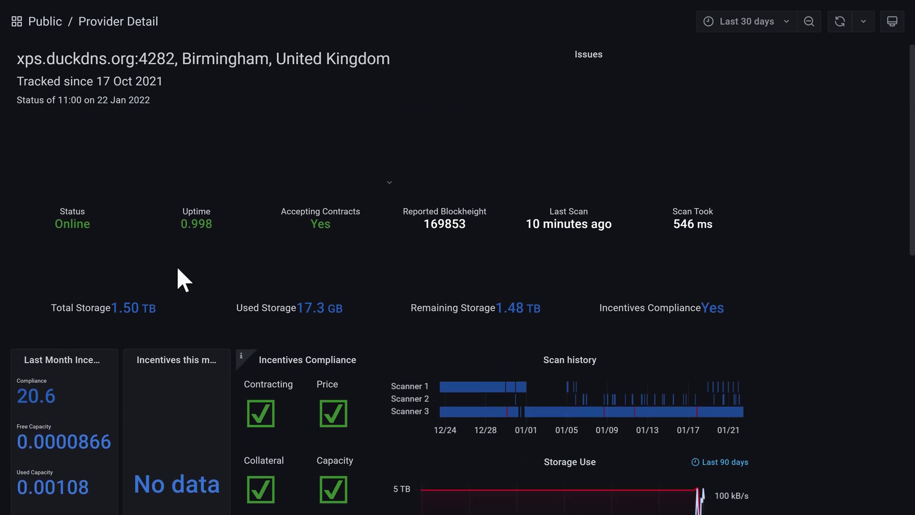
- Switch to the Cannock provider's dashboard and scroll down through its status and storage details
{"action": "mouse_move", "coordinate": [327, 5]}
{"action": "left_click", "coordinate": [372, 7]}
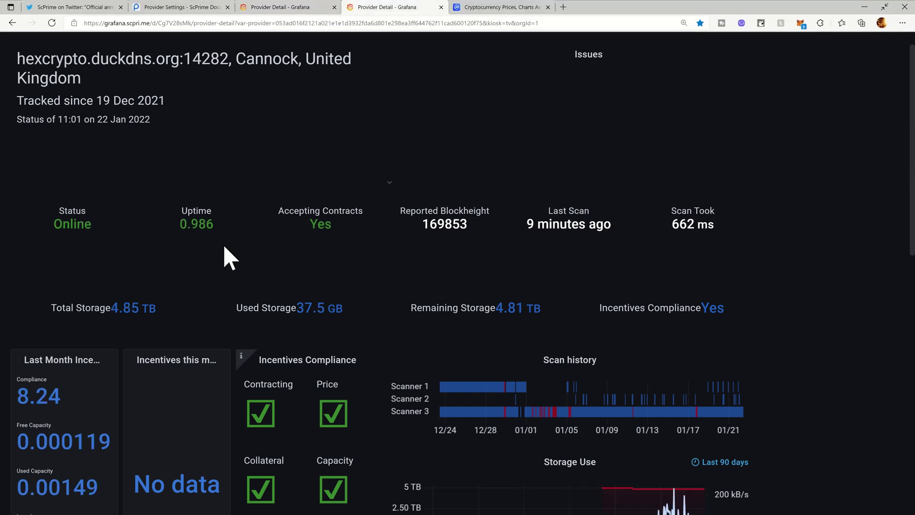
{"action": "scroll", "coordinate": [225, 255], "scroll_direction": "down", "scroll_amount": 3}
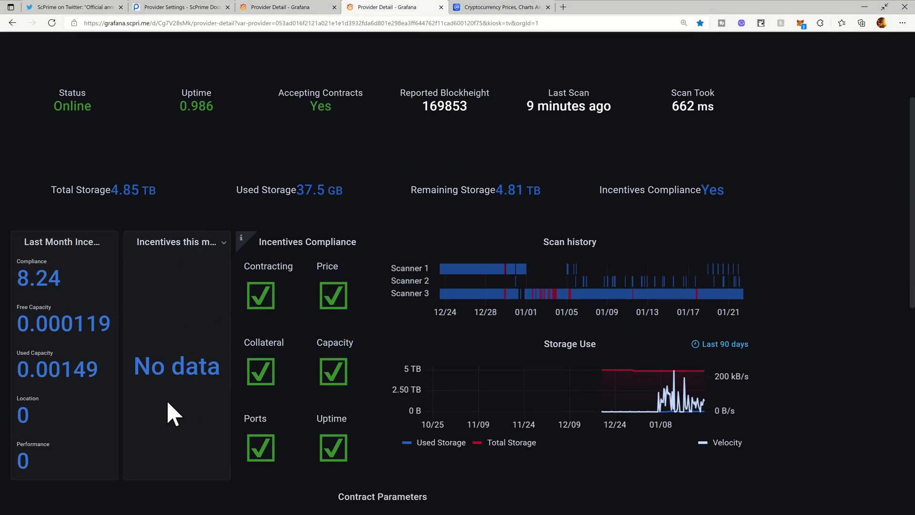